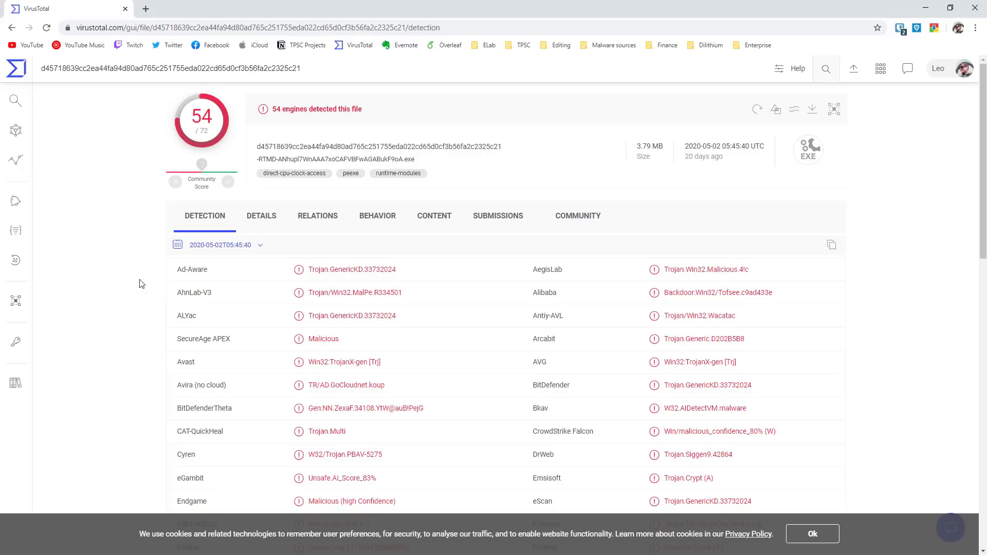
Review the sample's basic properties, then its contacted URLs, domains and IPs in VirusTotal.
left_click(253, 215)
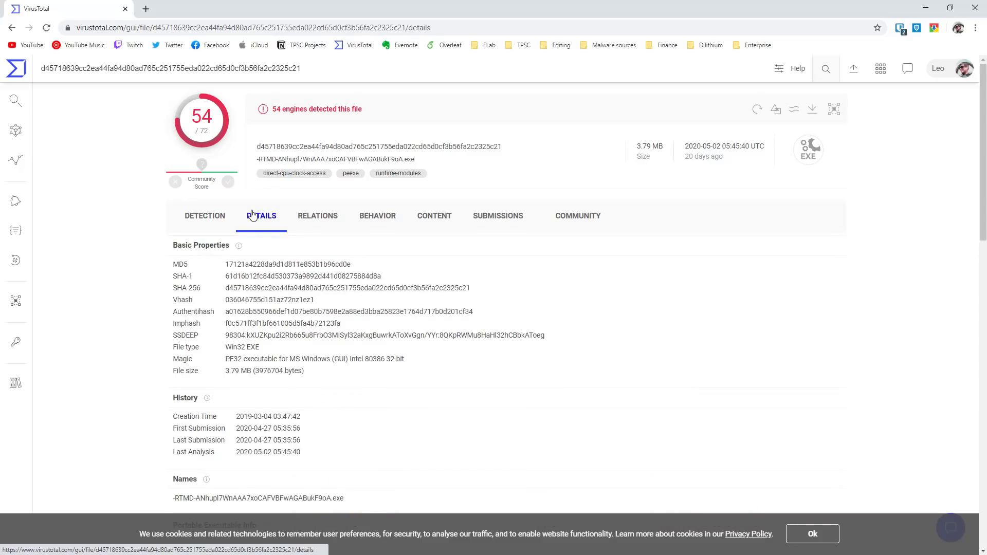
left_click(267, 215)
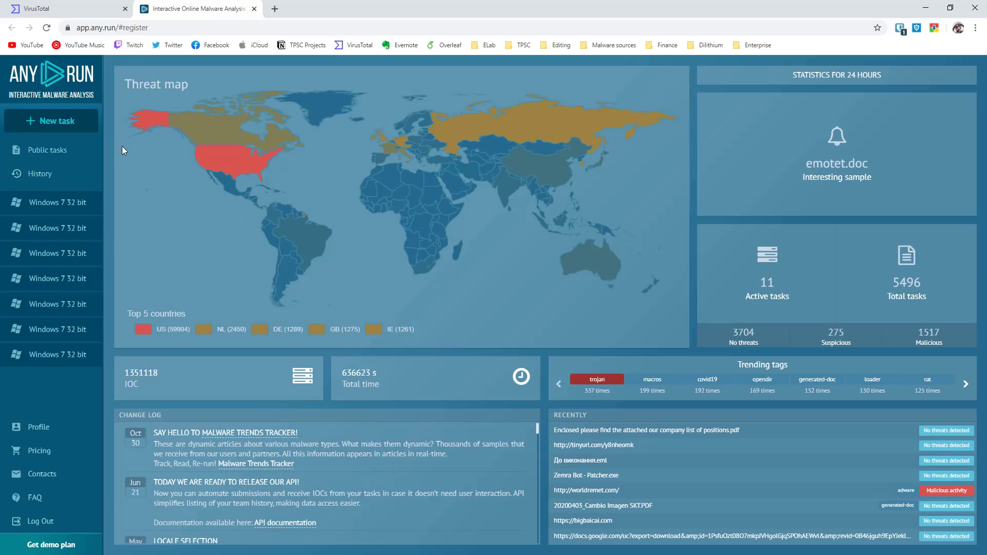
Run a new Windows 7 32-bit sandbox task on the Fire.exe sample.
left_click(64, 125)
left_click_drag(105, 155, 502, 293)
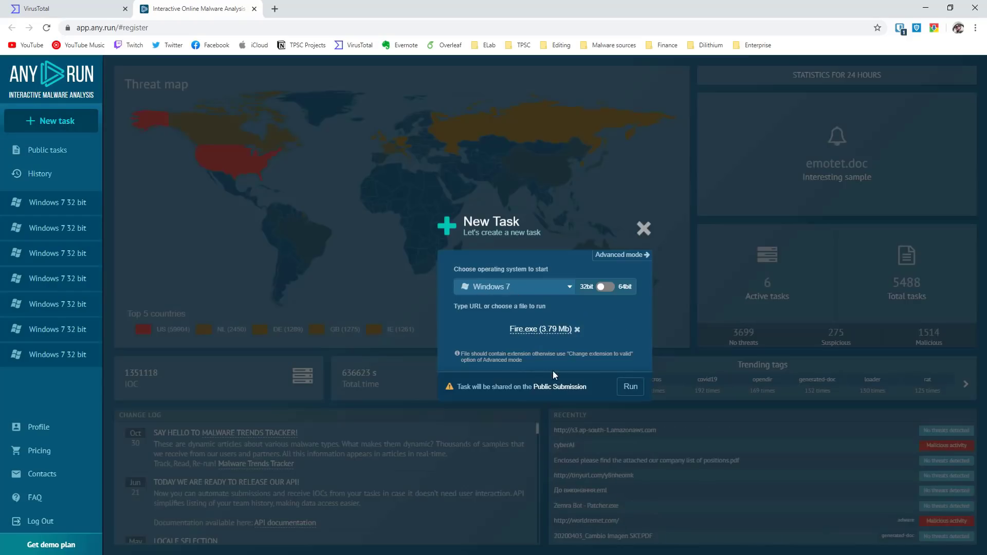
left_click(624, 392)
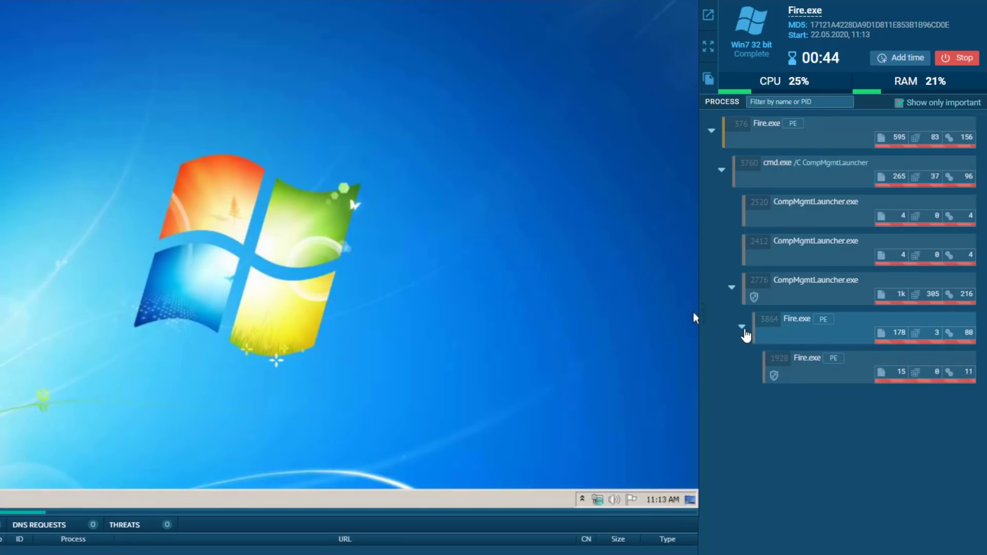
Expand Fire.exe 1928's children and open advanced details for its netsh-running cmd.exe 3552.
left_click(743, 331)
left_click(743, 330)
left_click(795, 374)
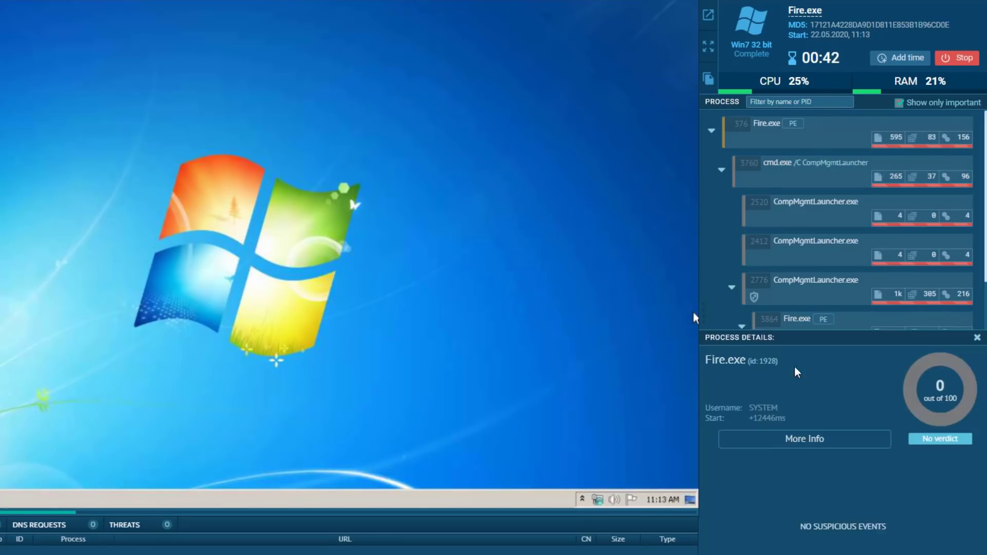
left_click(977, 337)
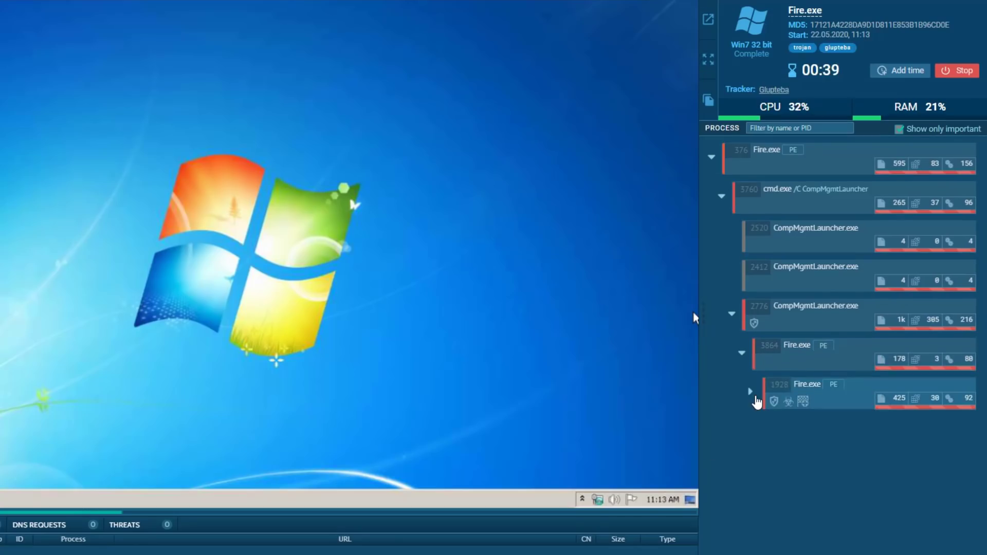
left_click(753, 395)
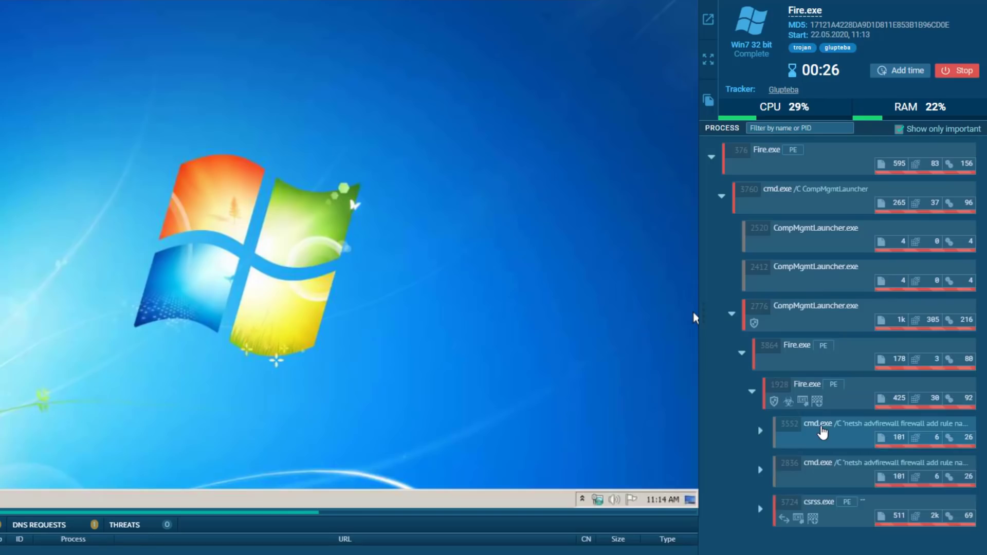
left_click(823, 432)
left_click(809, 465)
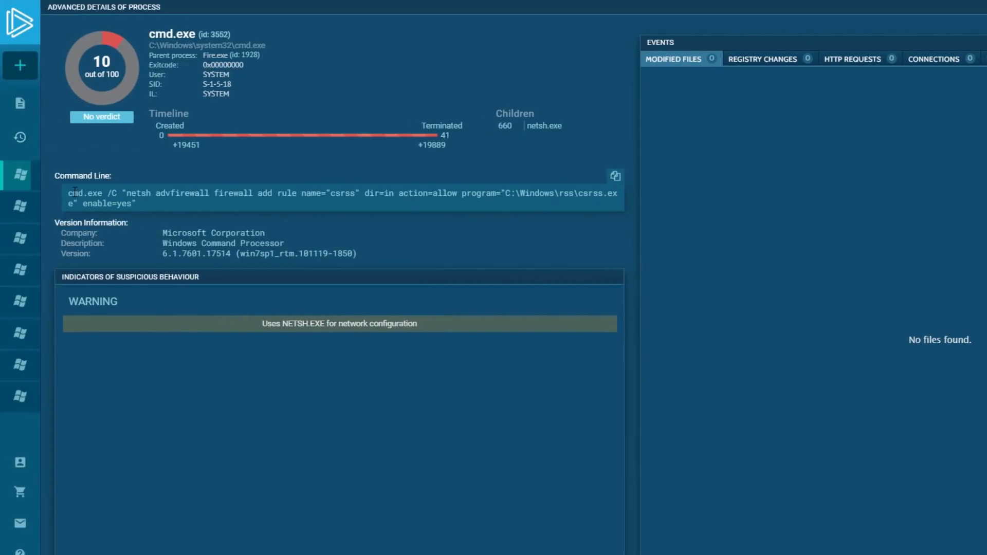
left_click_drag(63, 192, 205, 193)
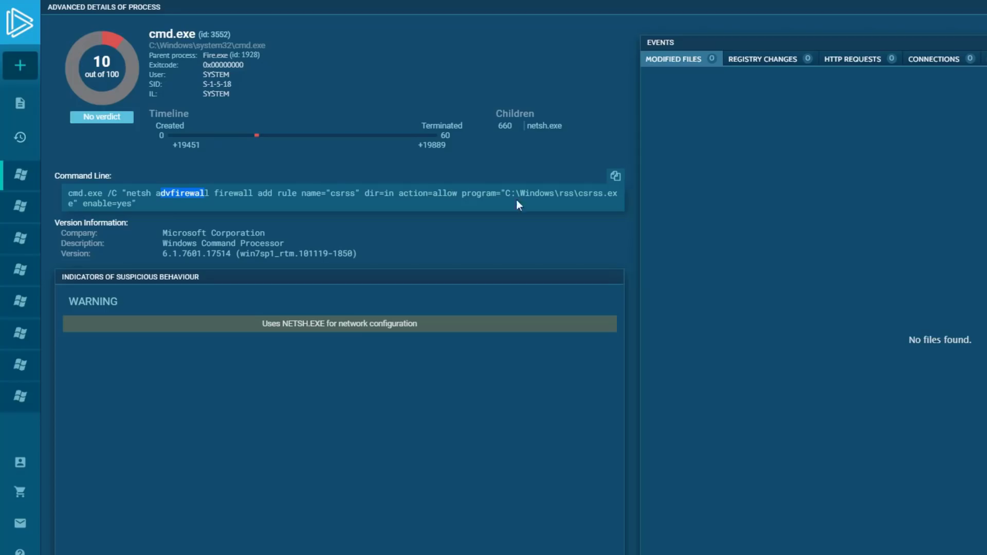
left_click_drag(563, 193, 618, 196)
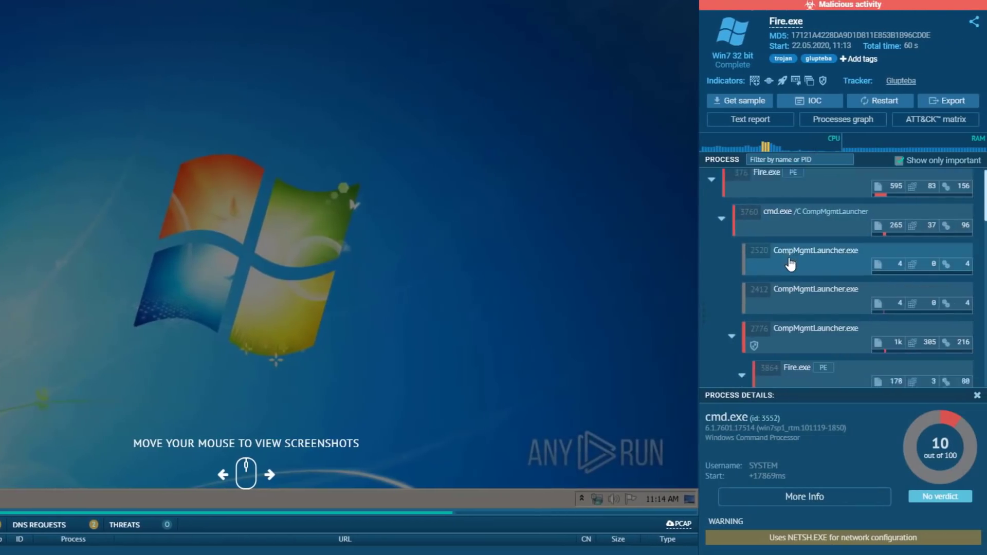
Open advanced details for cmd.exe 2836, which adds the CloudNet firewall rule.
scroll(791, 264, "down", 2)
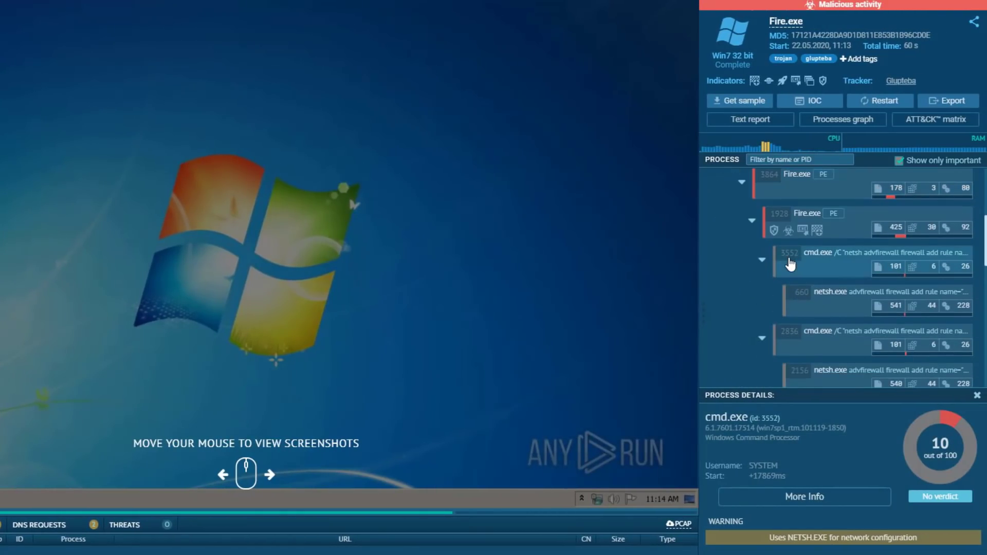
left_click(817, 337)
left_click(817, 496)
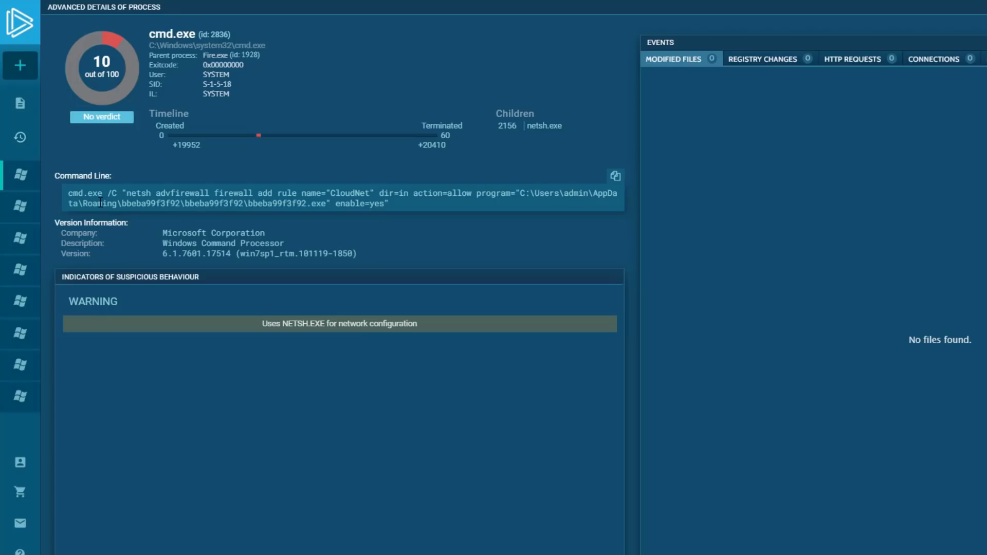
Highlight the bbeba99f3f92 executable path in cmd.exe 2836's command line, then clear it.
left_click_drag(121, 204, 327, 210)
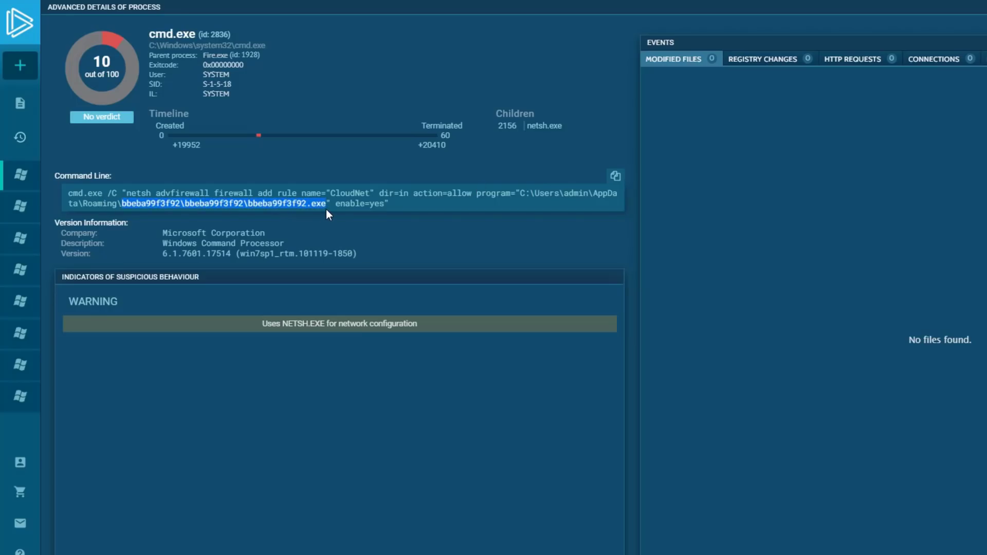
left_click(356, 204)
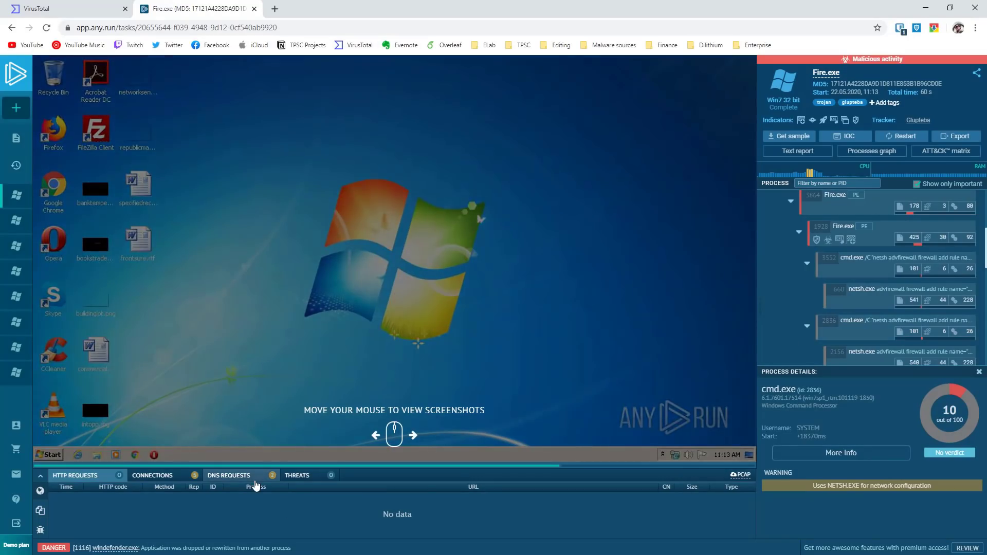
List the resolved domains and load 10gamestop.com in a new tab, getting a 404.
left_click(256, 485)
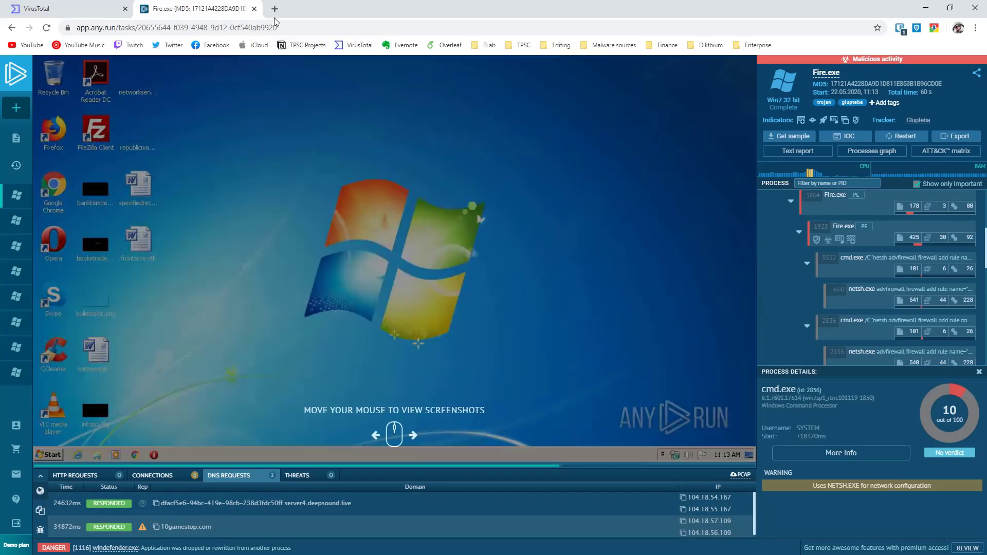
left_click(275, 8)
type("10gamestop.com")
key("Return")
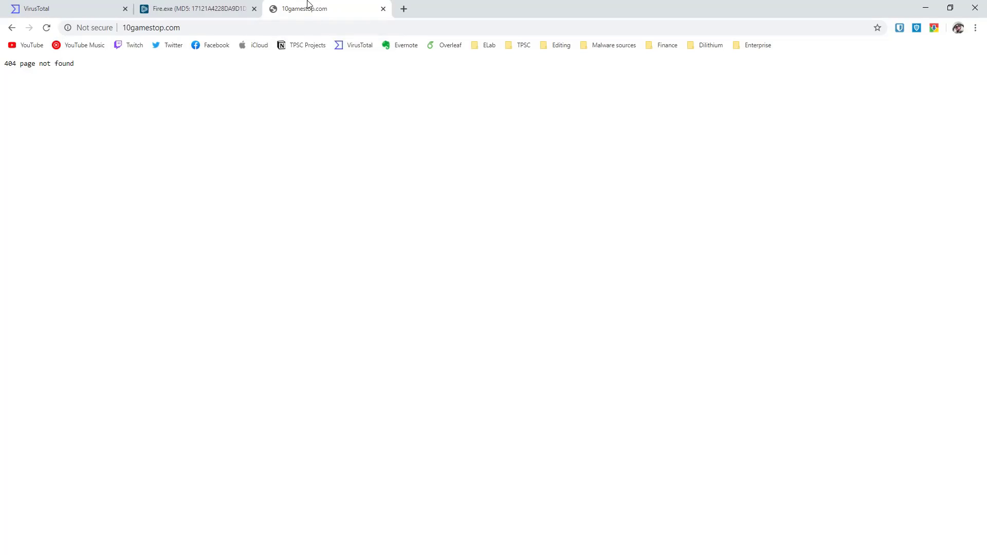
Return to the ANY.RUN report and close the 10gamestop.com tab.
key("ctrl+Page_Up")
middle_click(309, 5)
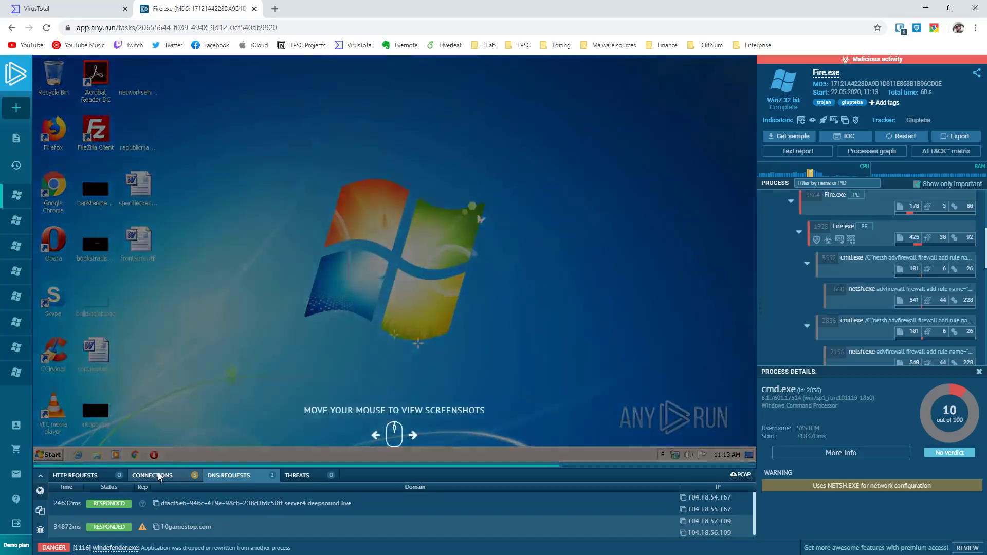
List the five csrss.exe TCP connections to Cloudflare IPs on port 443.
left_click(186, 478)
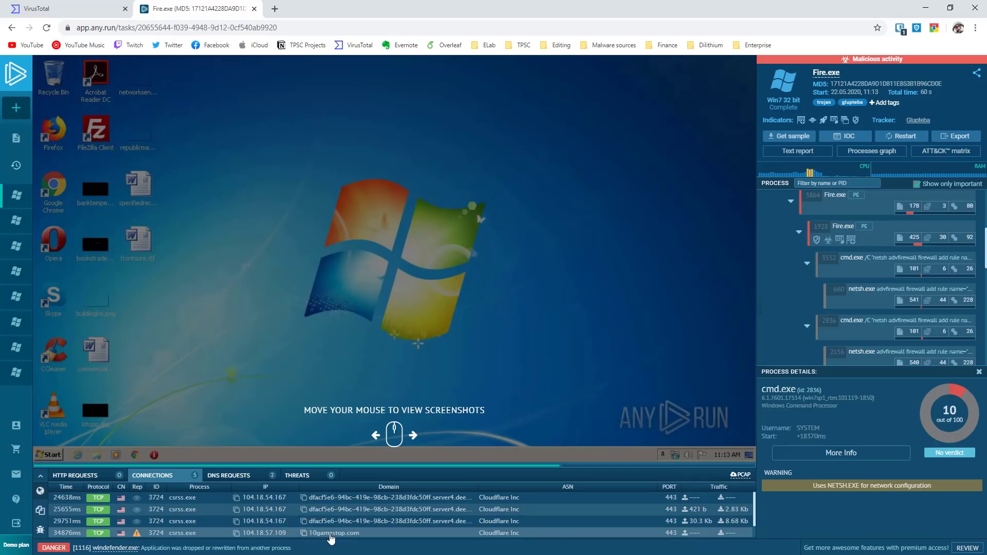
scroll(316, 535, "down", 1)
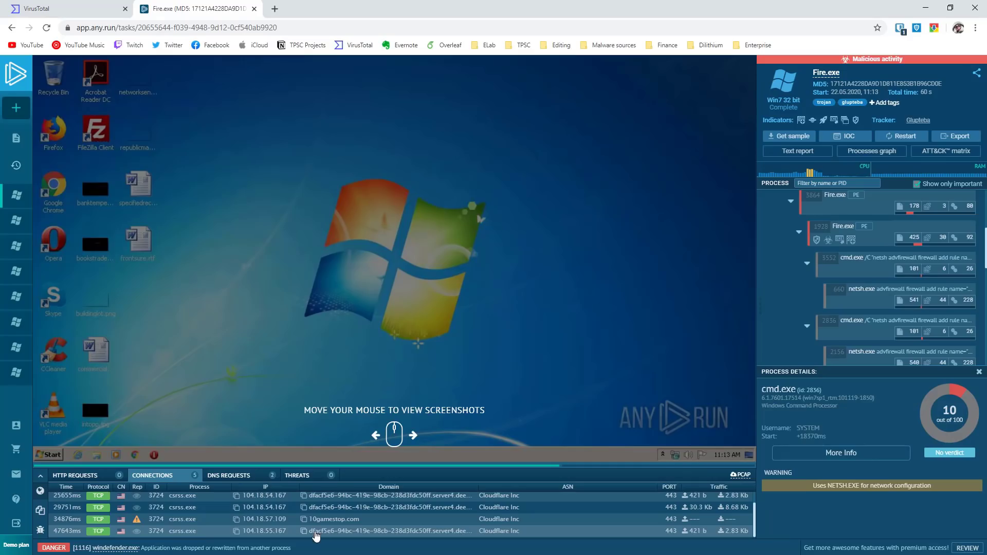
Look up the 10gamestop.com domain in VirusTotal's URL search.
key("ctrl+1")
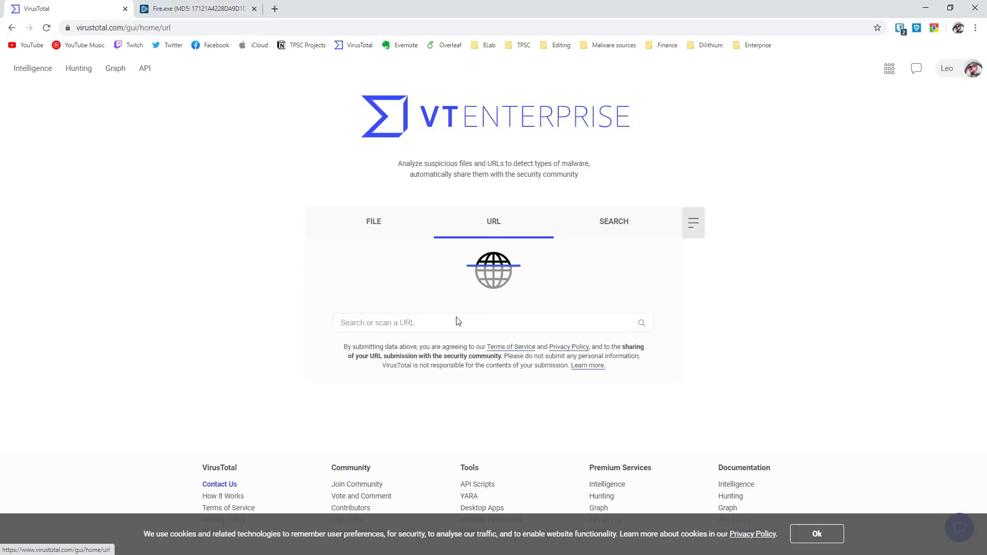
left_click(457, 323)
type("10gamestop.com")
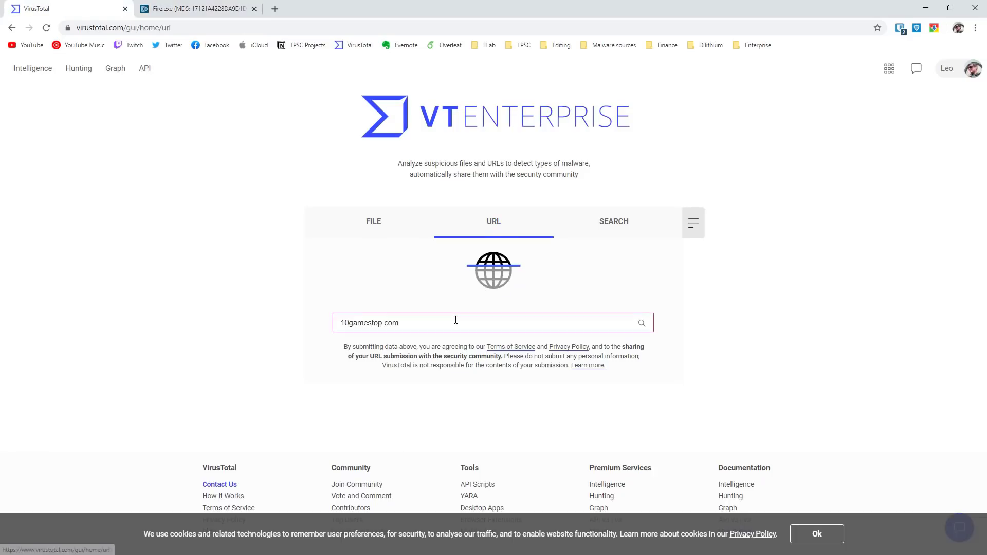
left_click(638, 330)
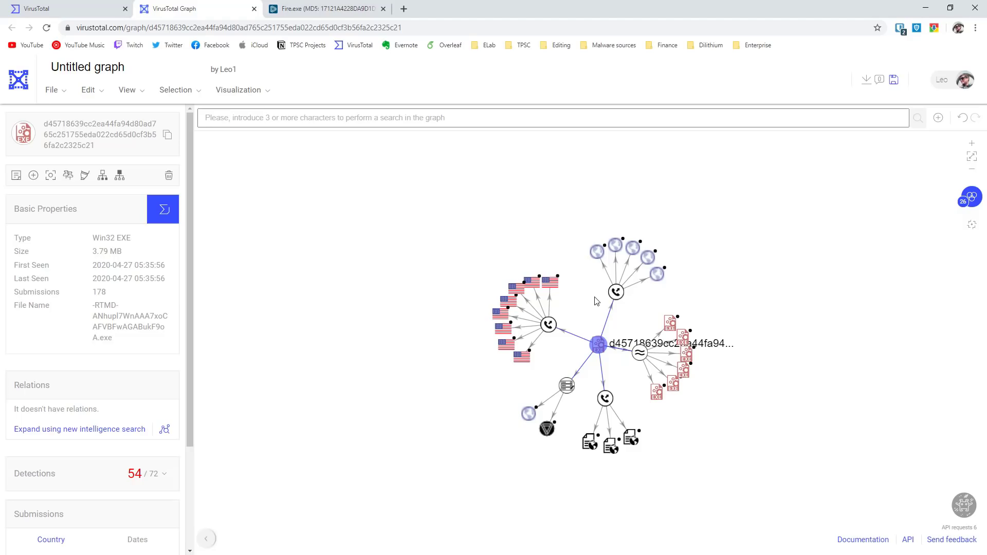
Inspect the graph's Contacted ips and Embedded domains nodes and their domain and URL nodes.
mouse_move(600, 354)
left_click(549, 325)
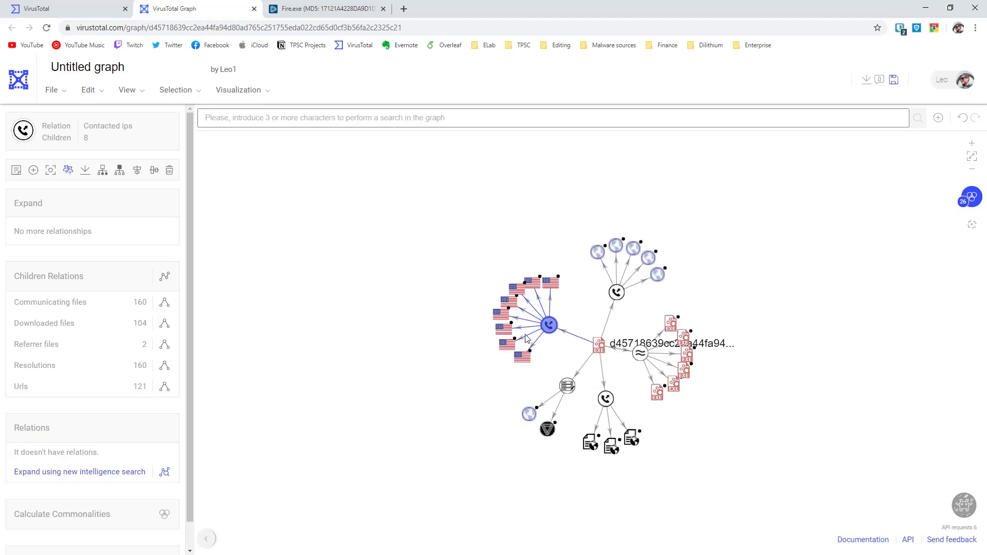
left_click(569, 385)
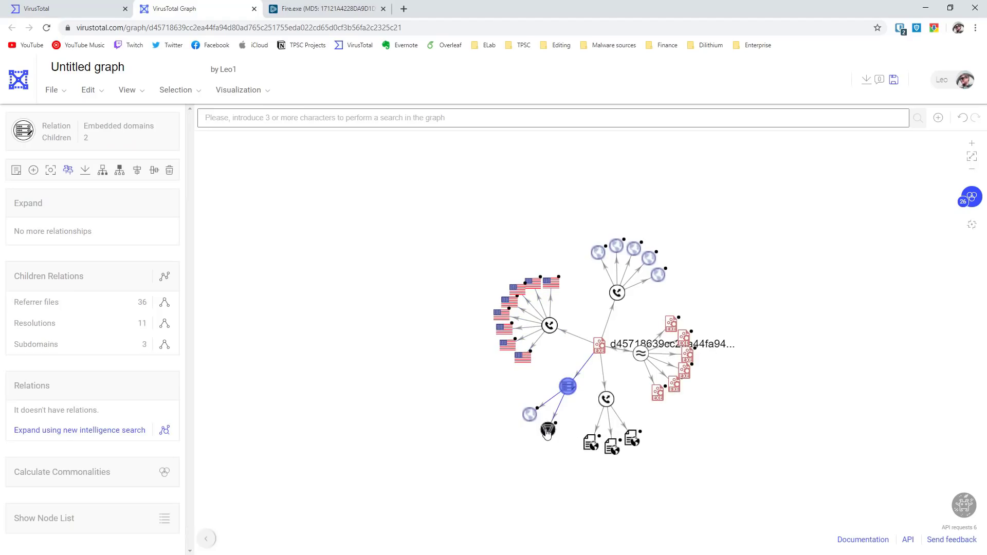
mouse_move(547, 432)
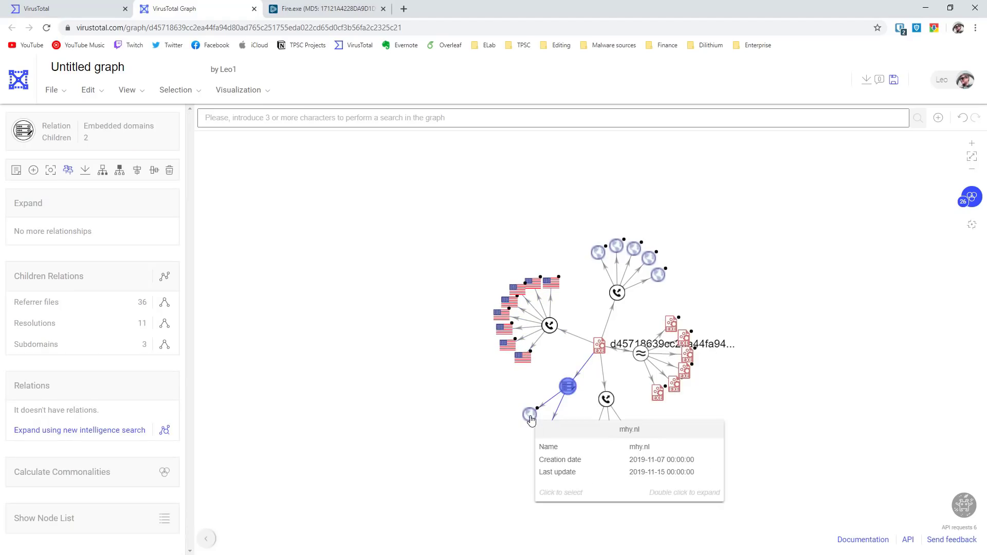
mouse_move(634, 439)
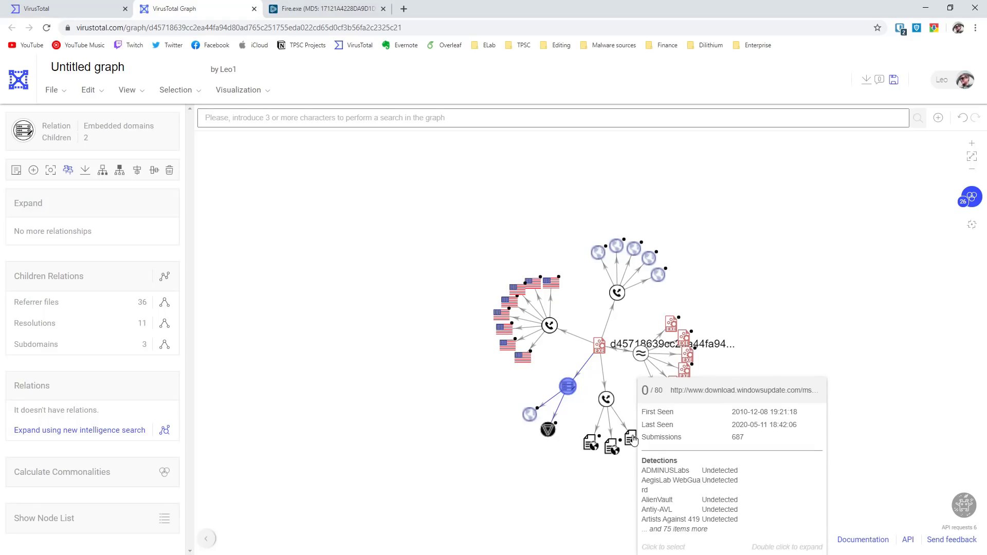
Expand 10gamestop.com to reveal its 20 related URLs and flagged Win32 EXE clusters, including one detected 60/72.
left_click(654, 271)
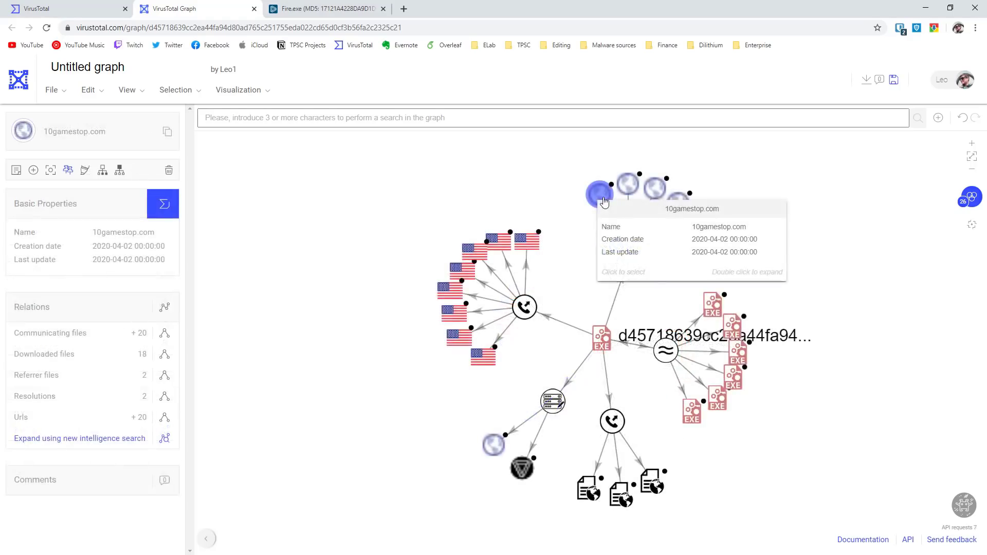
double_click(604, 201)
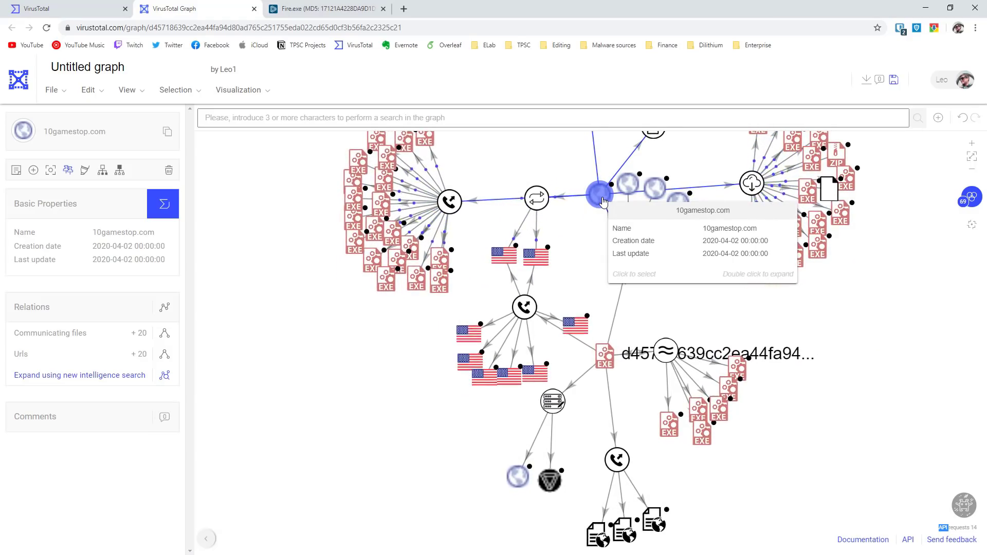
left_click_drag(584, 260, 572, 410)
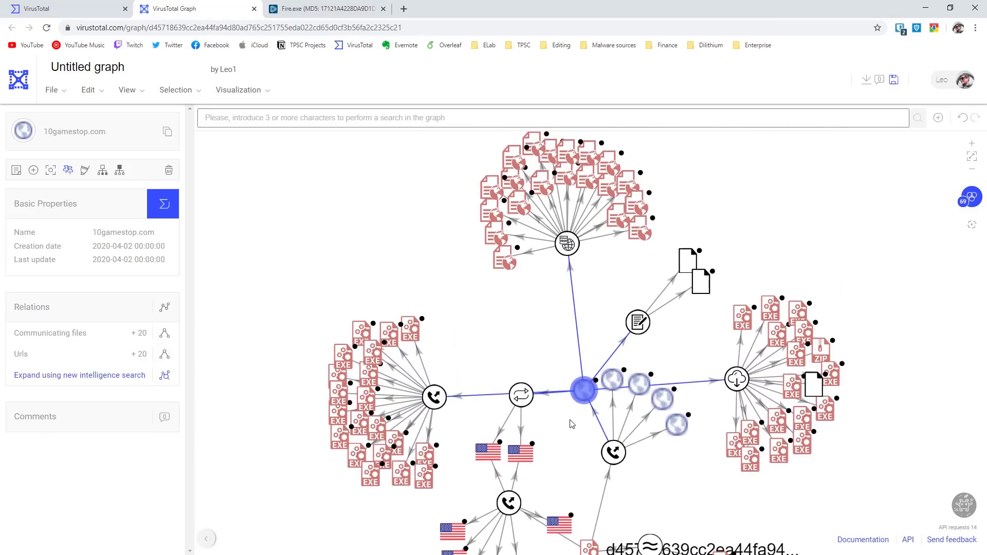
mouse_move(580, 393)
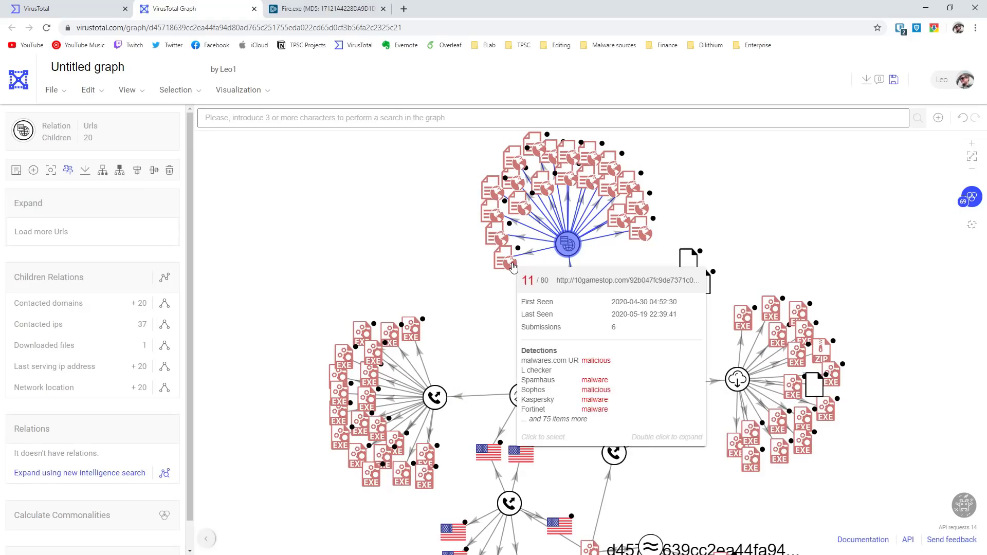
mouse_move(438, 402)
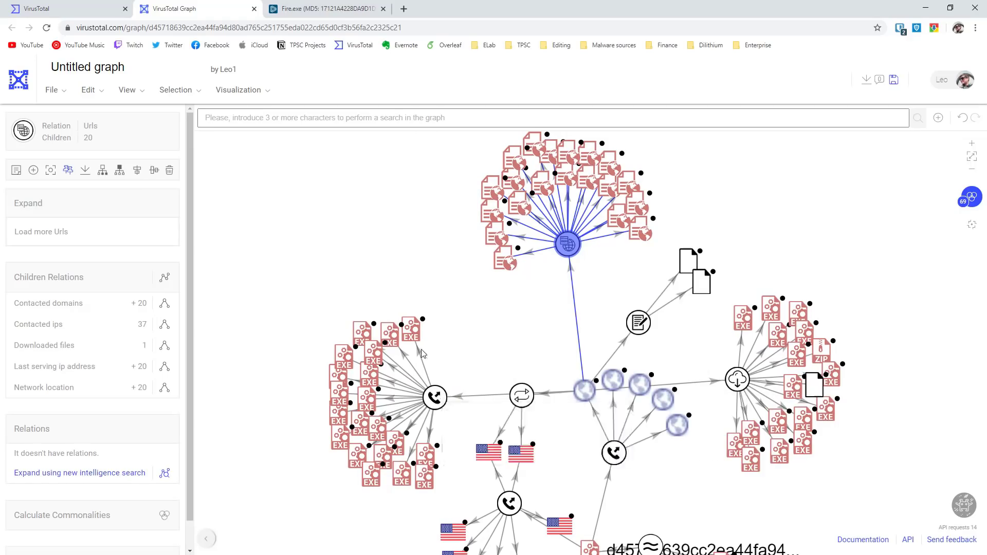
mouse_move(424, 343)
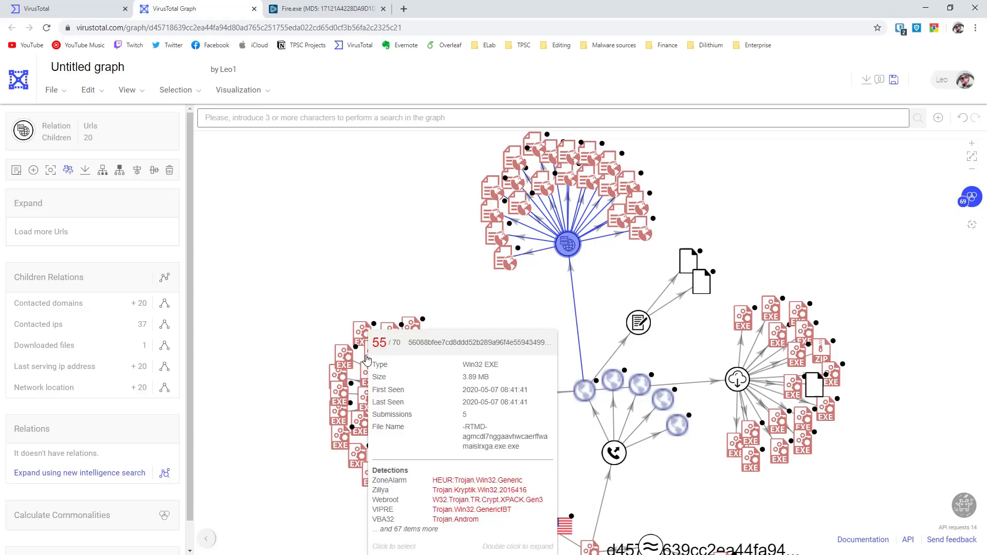
Scroll the Fire.exe process tree down to windefender.exe 2472 (sc sdset WinDefender) and windefender.exe 1116.
left_click(309, 9)
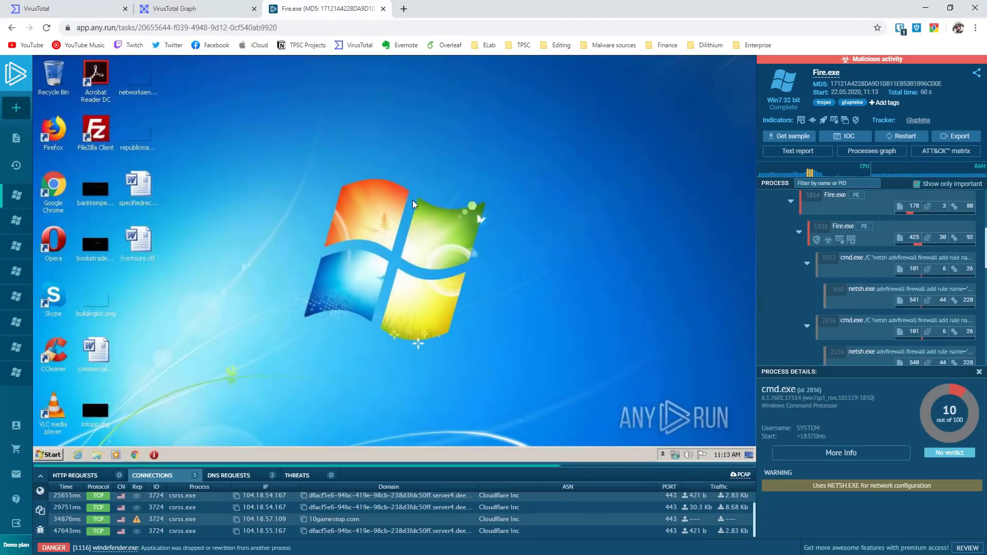
scroll(866, 286, "down", 3)
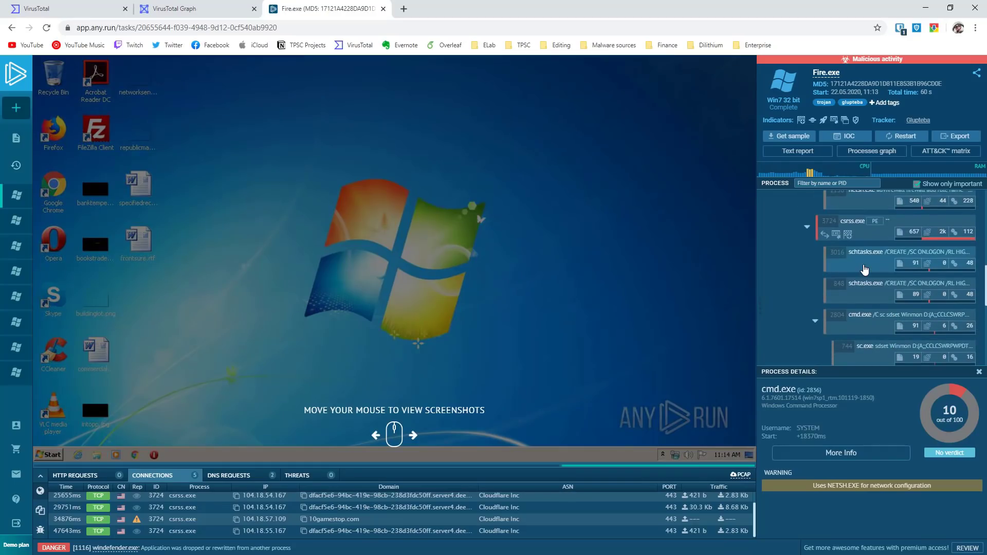
scroll(865, 272, "down", 5)
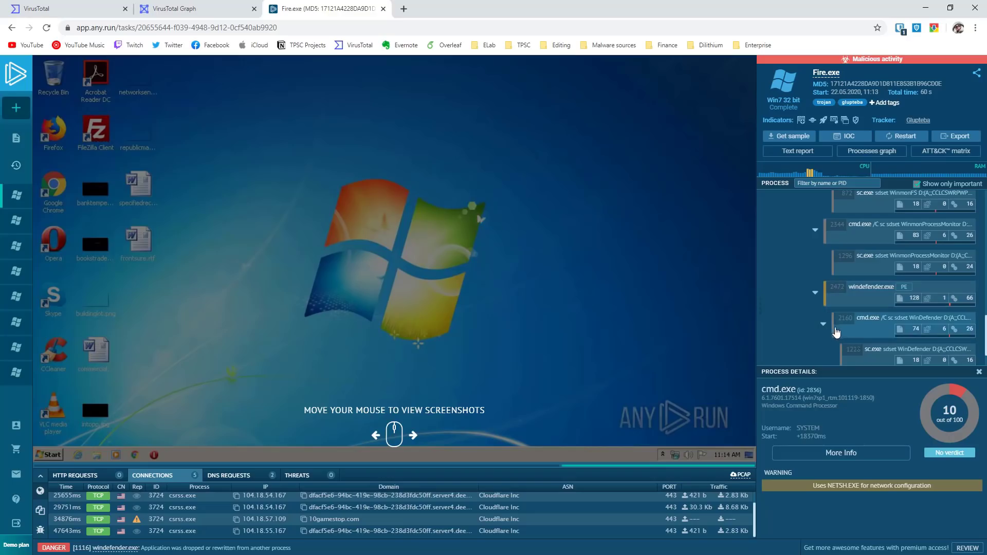
scroll(874, 336, "down", 1)
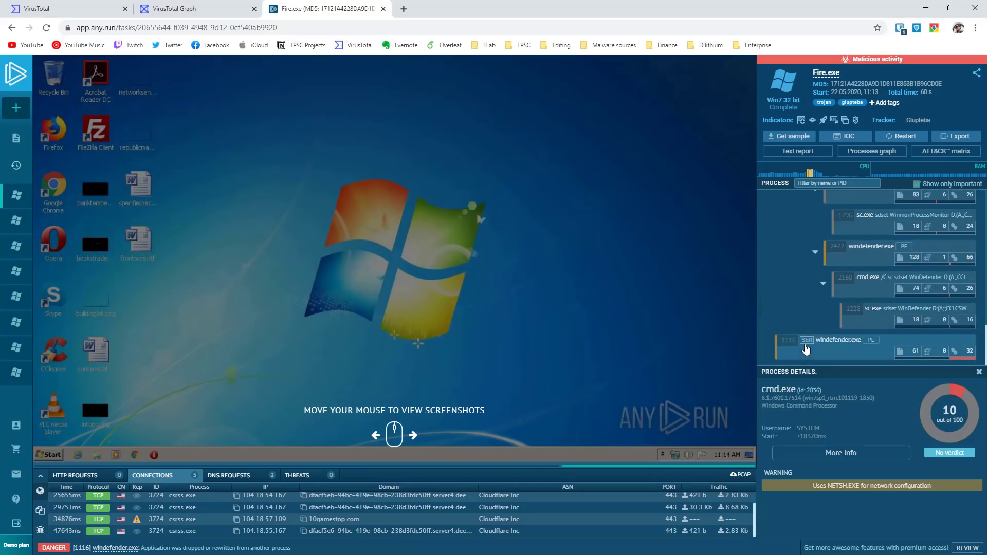
Load windefender.exe 1116 into Process Details, showing it scored 50/100 Suspicious and run as a Windows service.
left_click(857, 343)
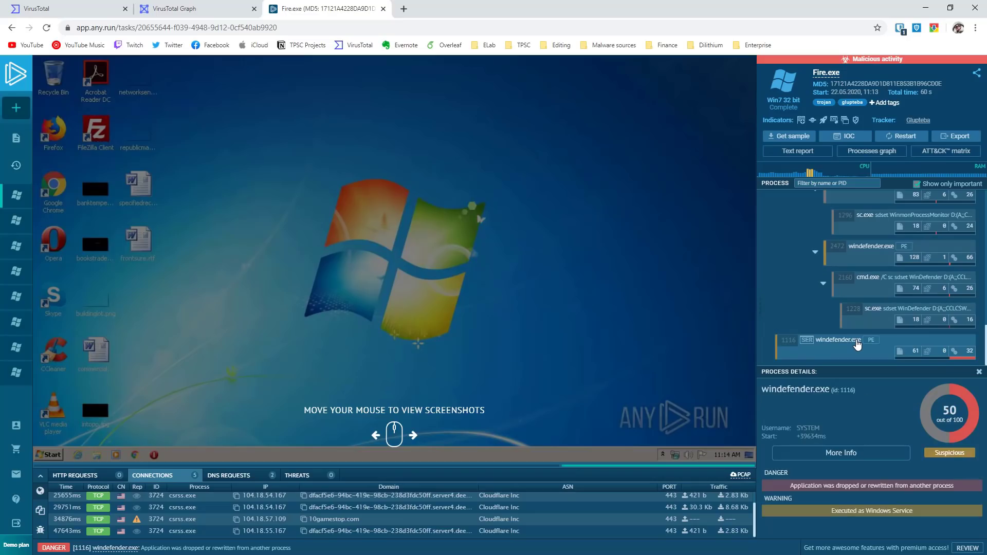